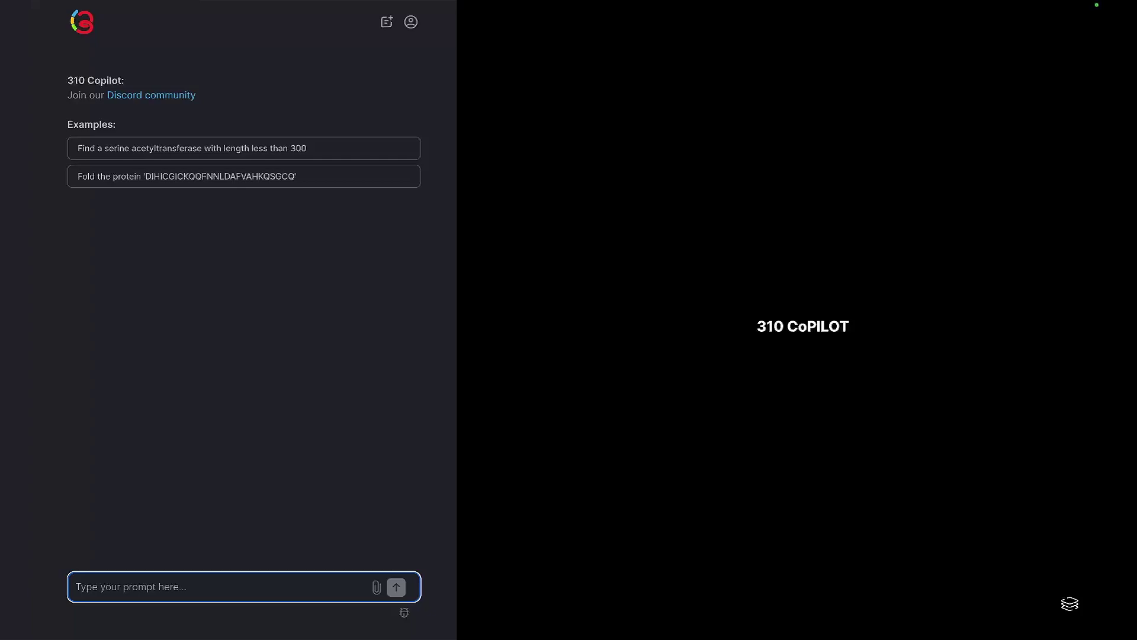
# Ask the copilot for uric acid's SMILES, getting molecule S1.
pyautogui.click(228, 593)
pyautogui.write('Find the S')
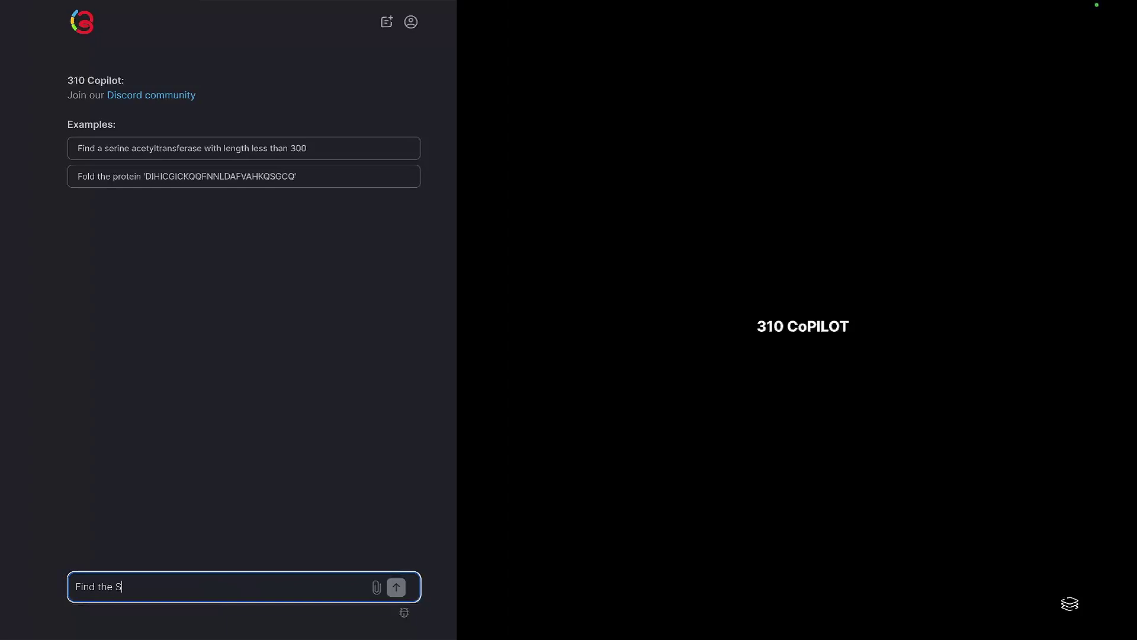
pyautogui.write('MILES string for uric acid')
pyautogui.press('Return')
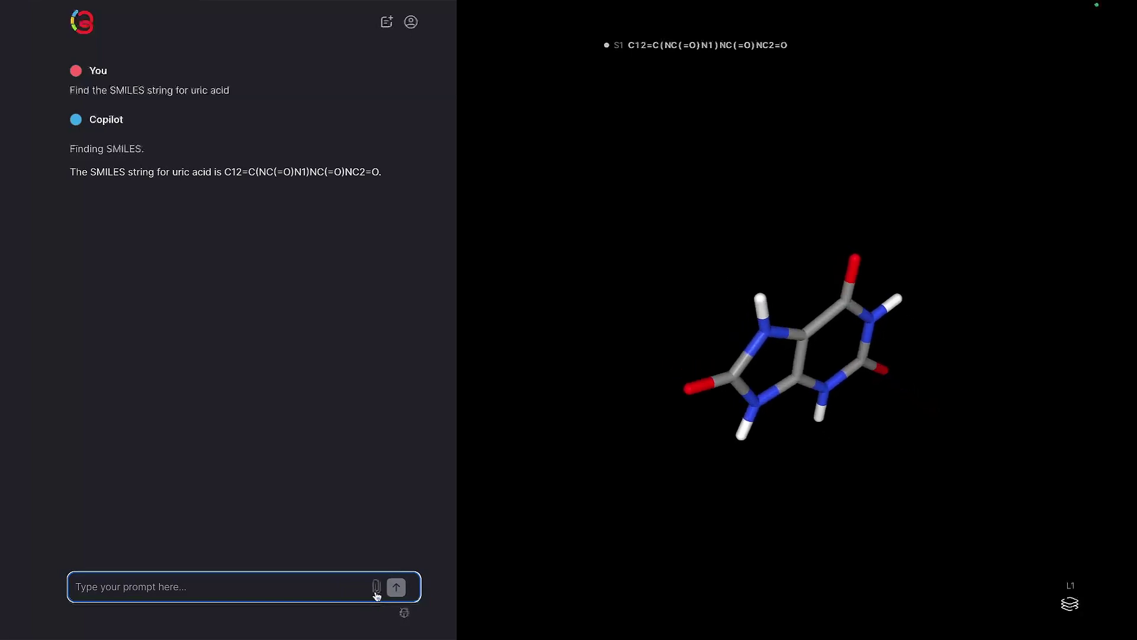
pyautogui.moveTo(814, 423); pyautogui.dragTo(884, 411)
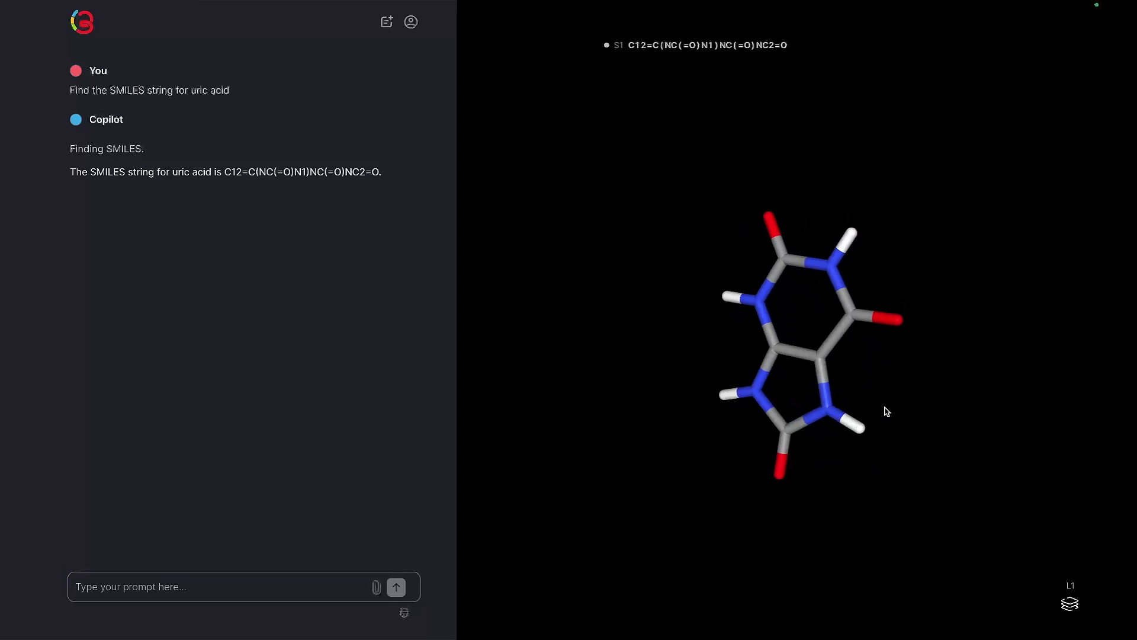
pyautogui.moveTo(885, 411); pyautogui.dragTo(886, 411)
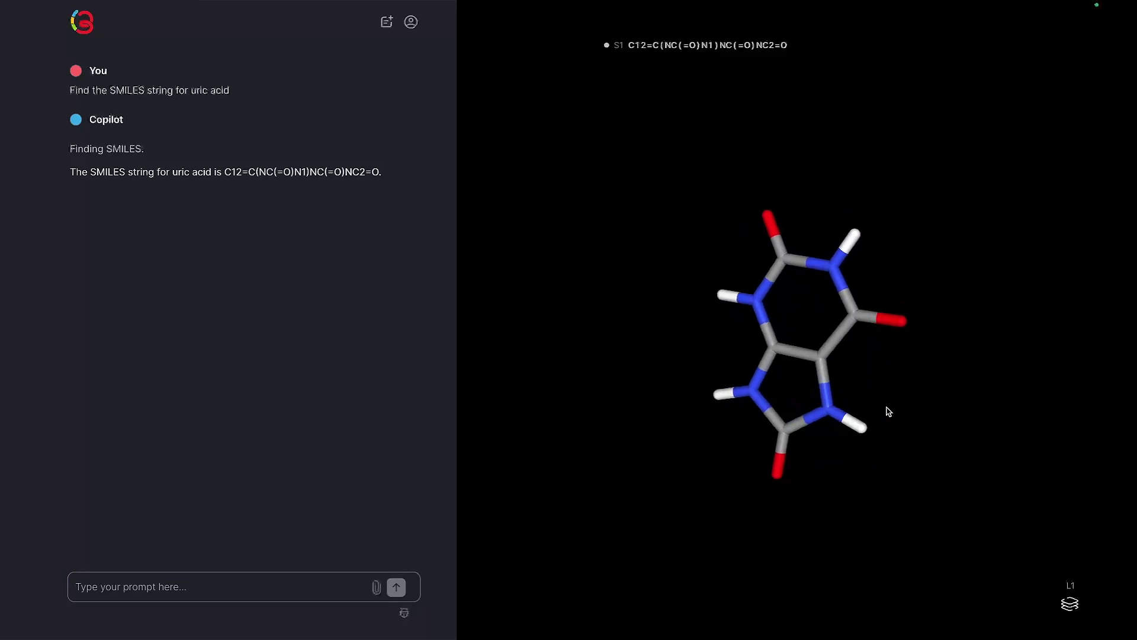
# Upload 5LL1_A.pdb as uricase protein U1 and inspect its structure.
pyautogui.click(374, 588)
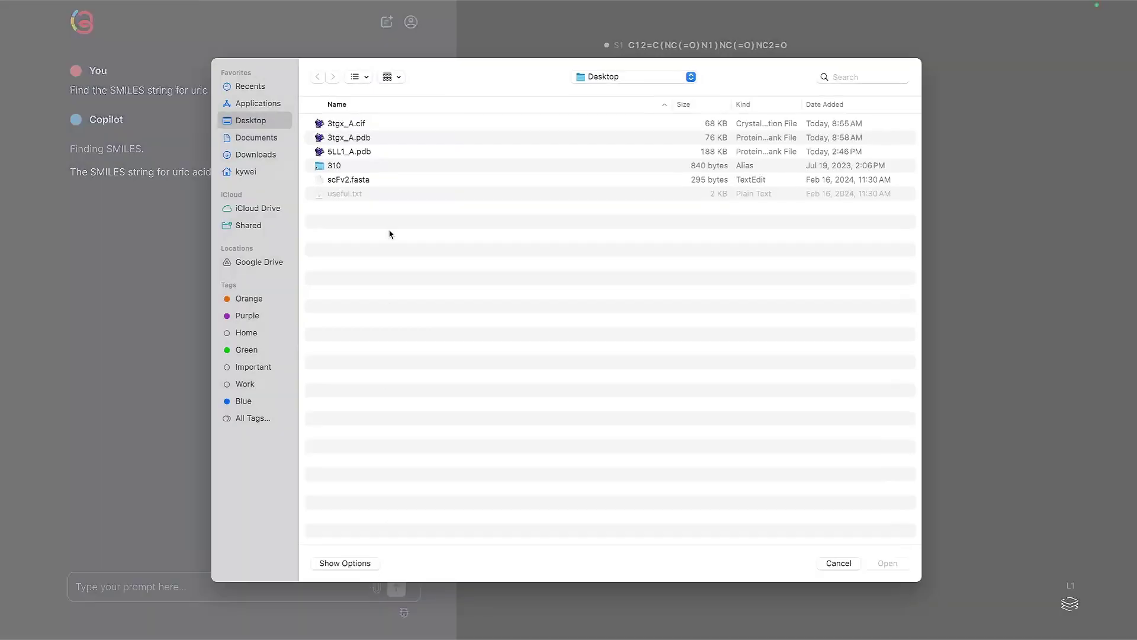
pyautogui.click(390, 152)
pyautogui.doubleClick(390, 153)
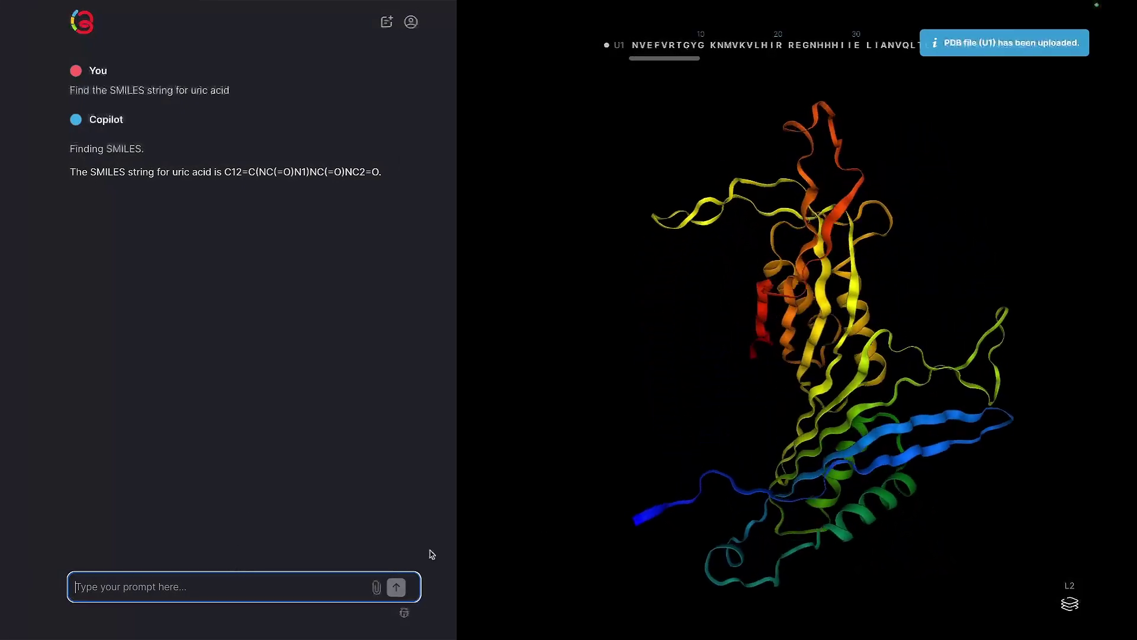
pyautogui.moveTo(673, 442); pyautogui.dragTo(866, 458)
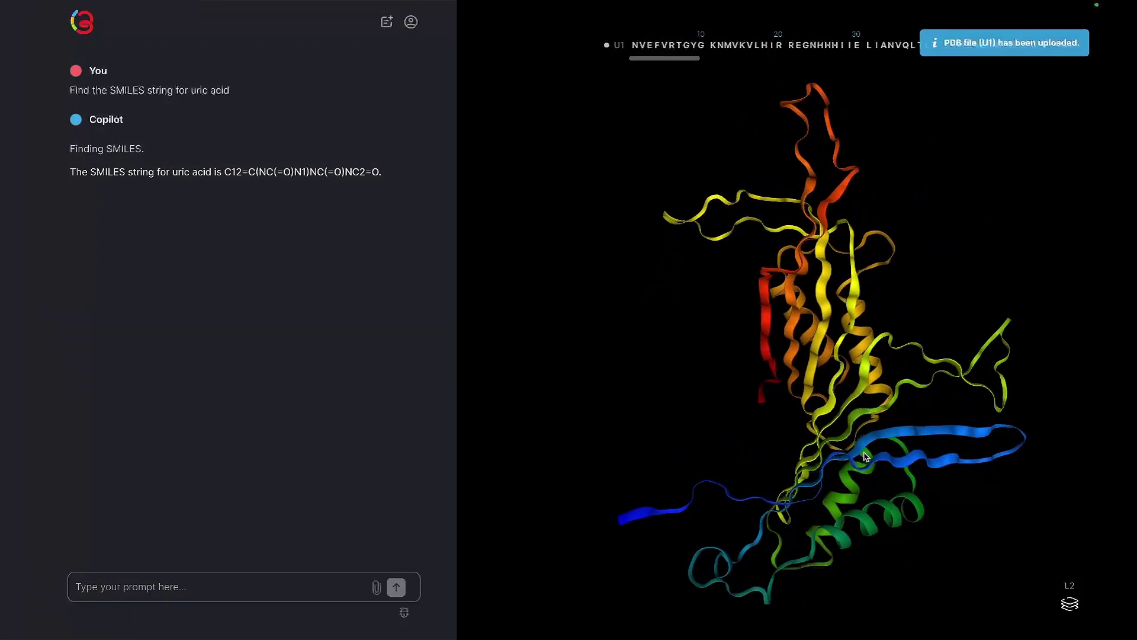
# Dock S1 into U1 with DiffDock, getting a -0.74 score, and inspect the complex.
pyautogui.click(127, 586)
pyautogui.write('Dock S')
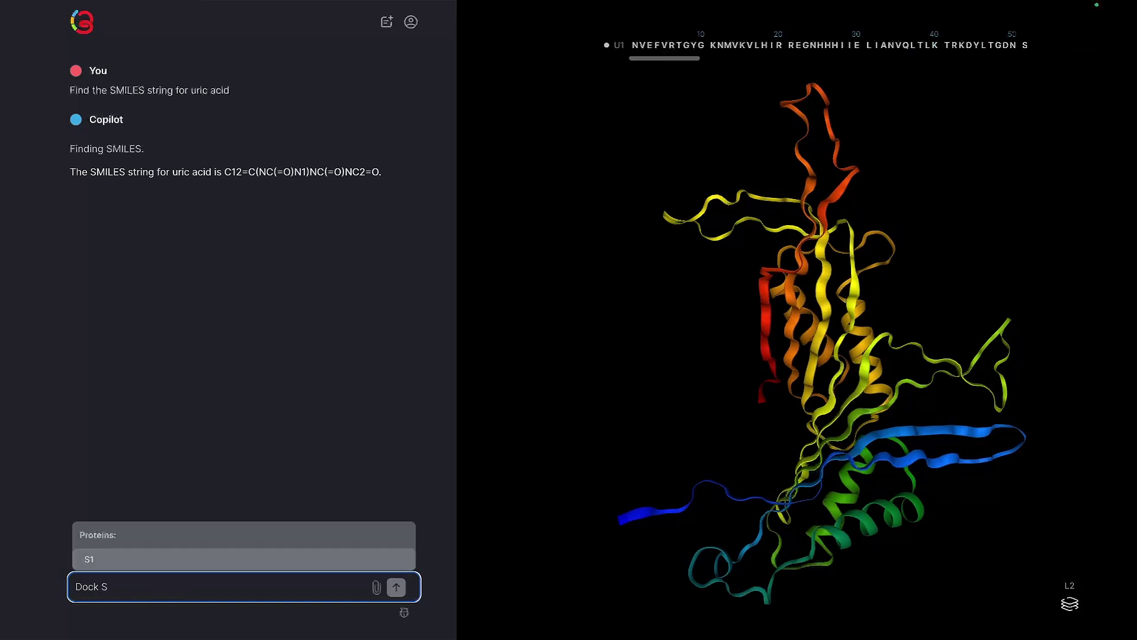
pyautogui.write('1 into U1')
pyautogui.press('Return')
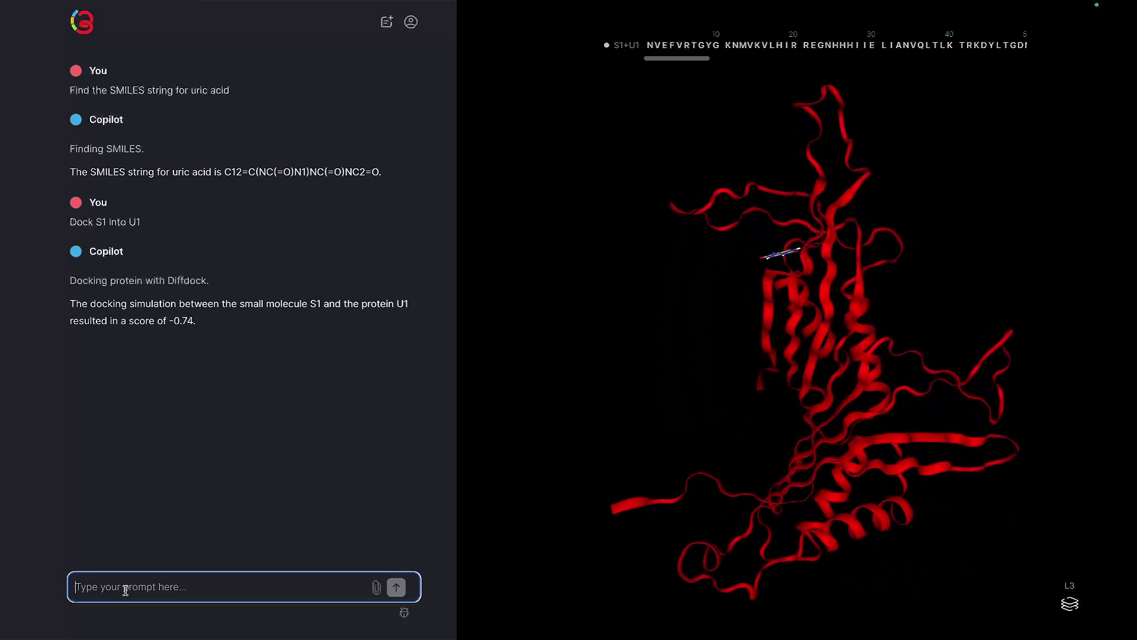
pyautogui.moveTo(789, 203)
pyautogui.mouseDown()
pyautogui.moveTo(662, 344)
pyautogui.moveTo(671, 277)
pyautogui.mouseUp()
pyautogui.click(222, 586)
pyautogui.write('Find ')
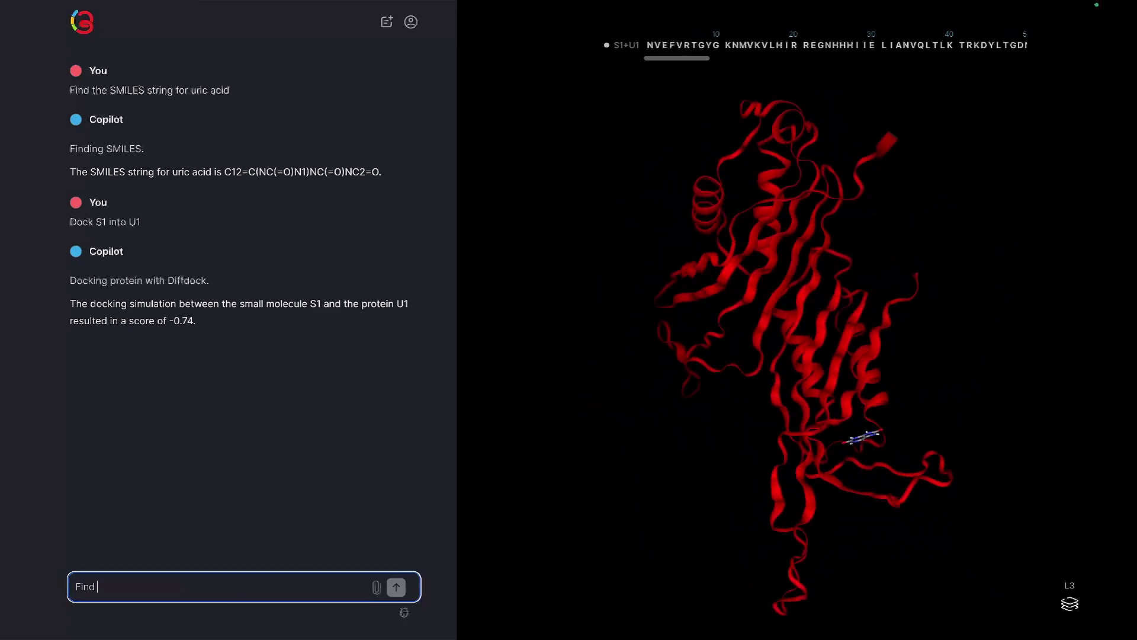
pyautogui.write('a uricase')
# Search for uricases and review the five UniProt matches, including Uricase-2's full name.
pyautogui.press('Return')
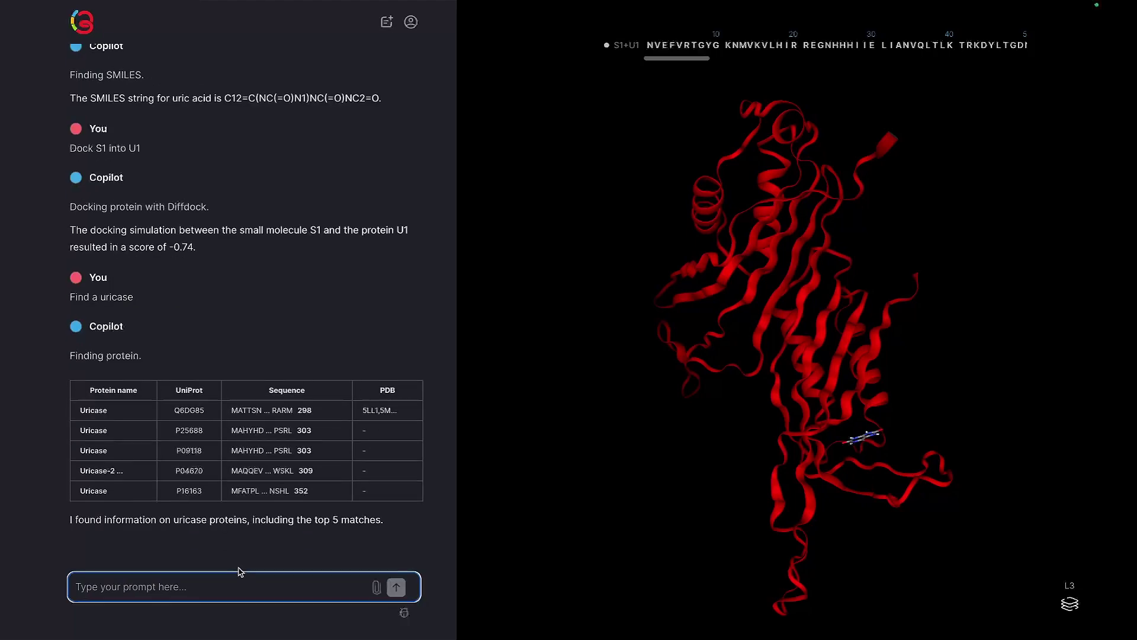
pyautogui.click(125, 480)
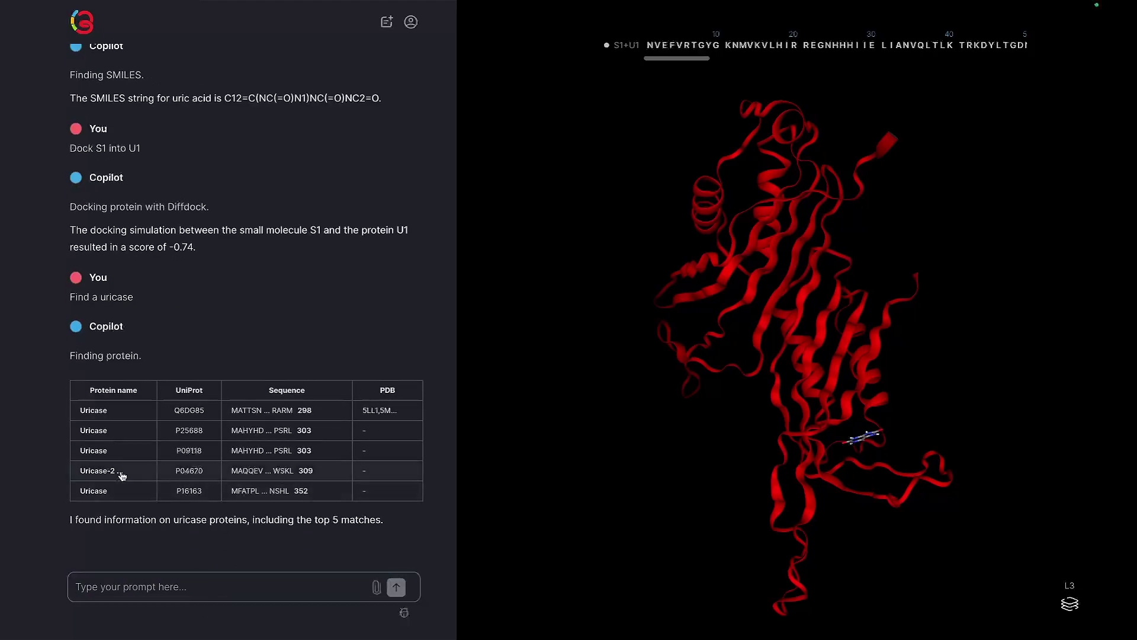
pyautogui.click(115, 586)
pyautogui.write('Fold P04670')
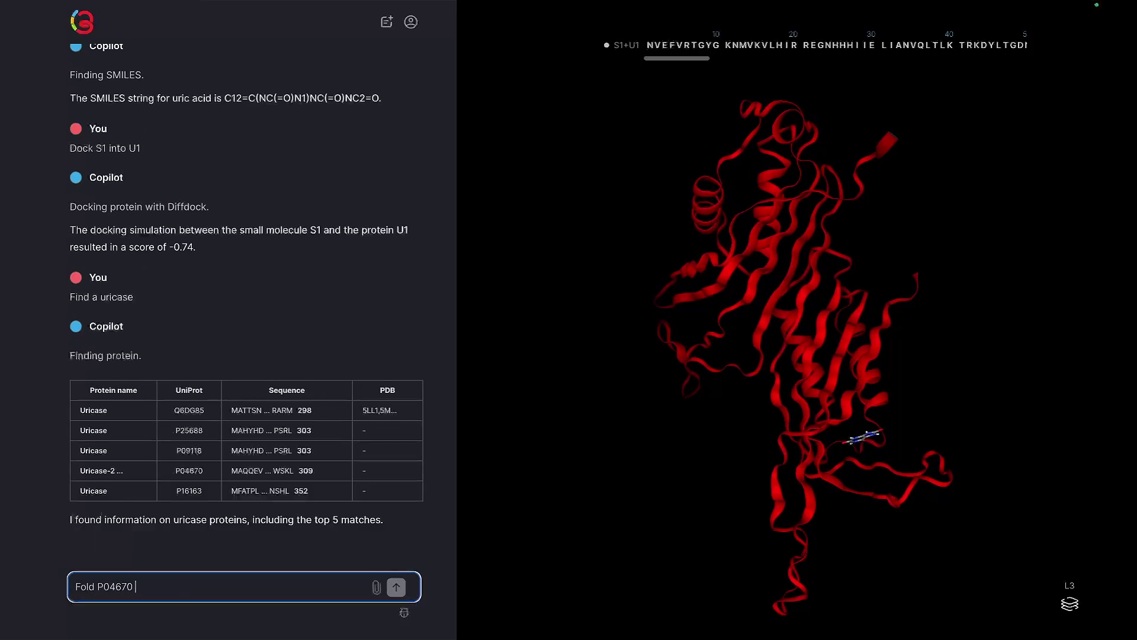
# Fold UniProt P04670 with ESM fold into structure P1 with pLDDT 89.0.
pyautogui.press('Return')
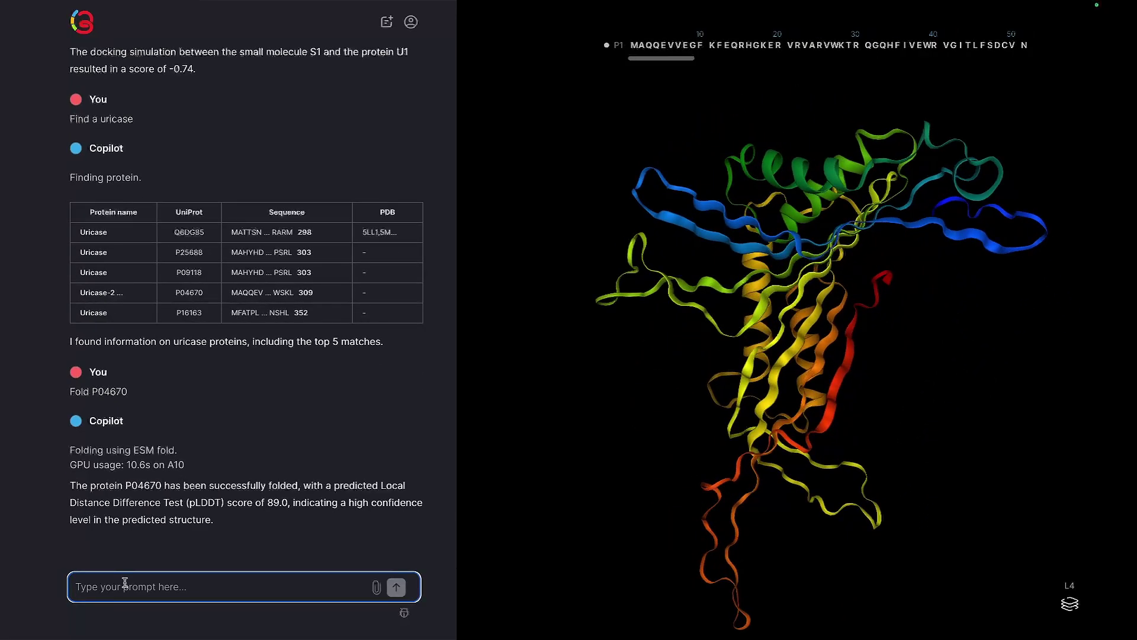
pyautogui.click(124, 586)
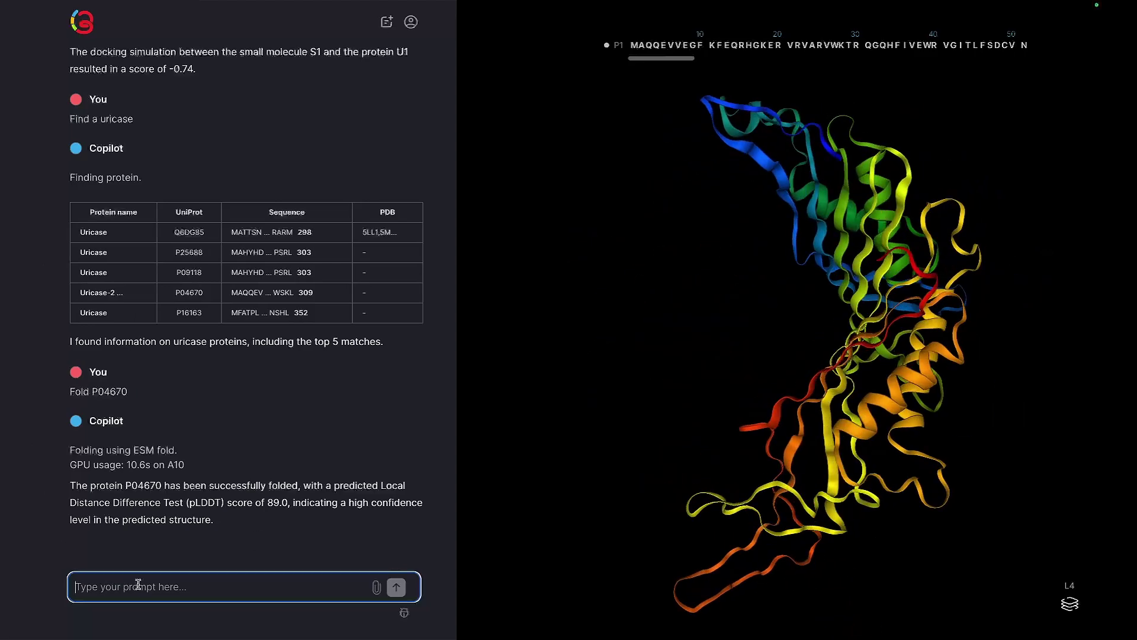
pyautogui.write('Predict the docking of S1 on P1')
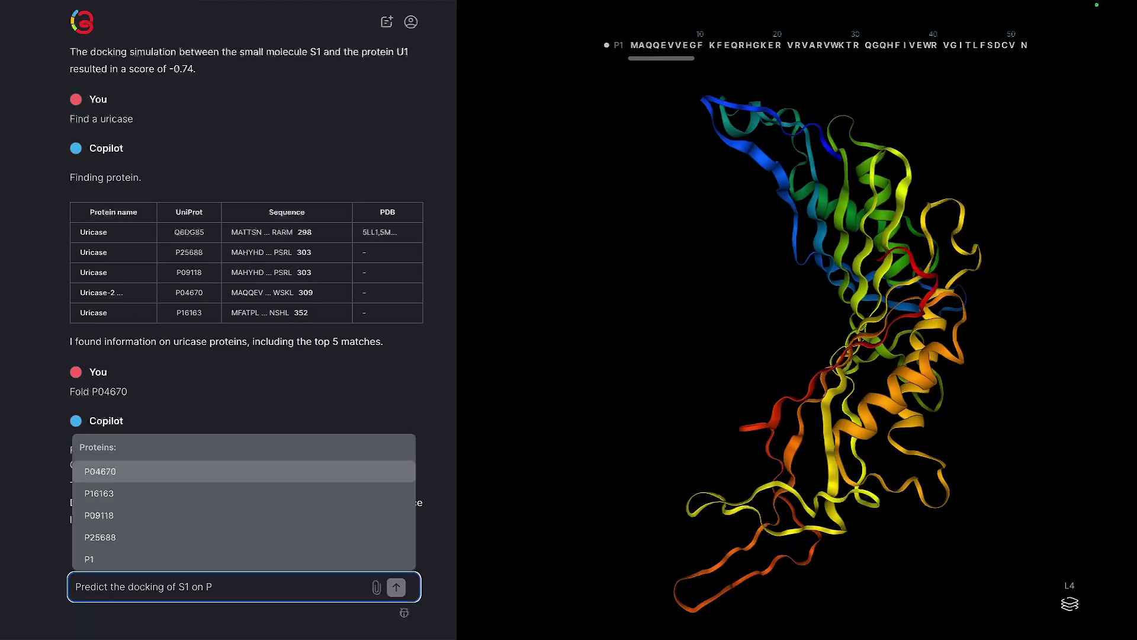
# Dock S1 on P1, scoring 0.03, and switch between the S1+U1 and S1+P1 complexes.
pyautogui.press('Return')
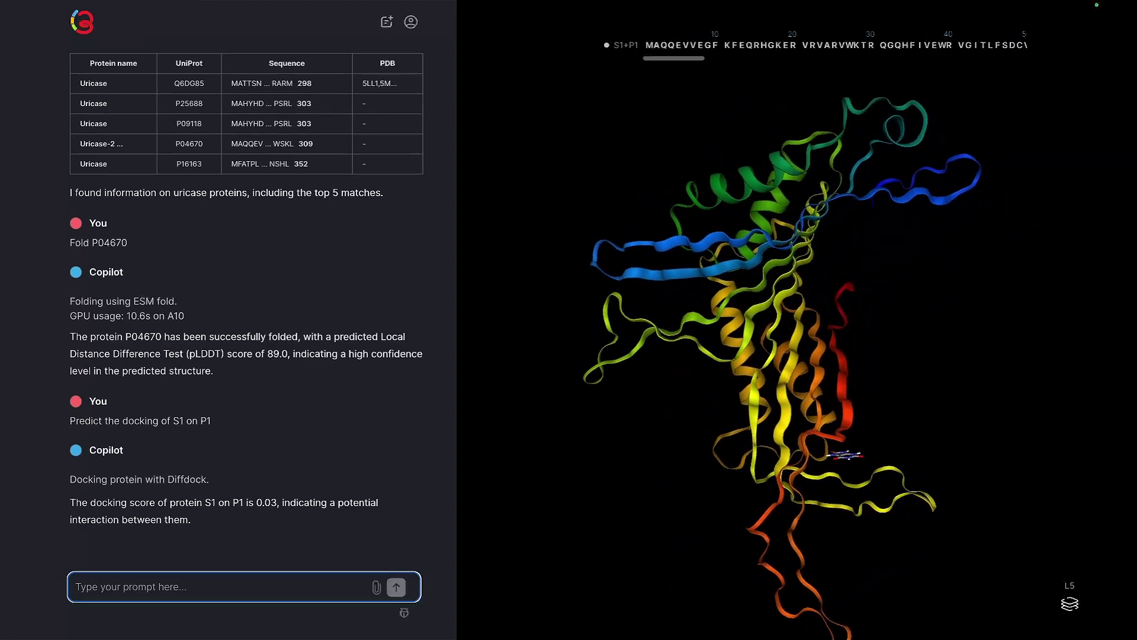
pyautogui.click(1069, 603)
pyautogui.click(1040, 562)
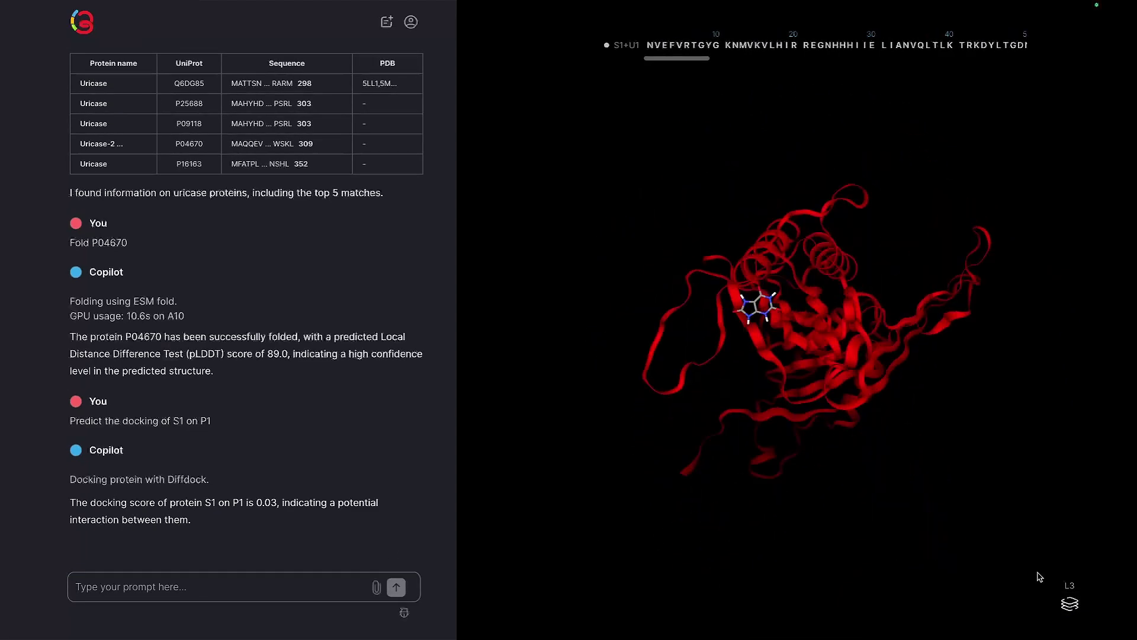
pyautogui.click(1069, 603)
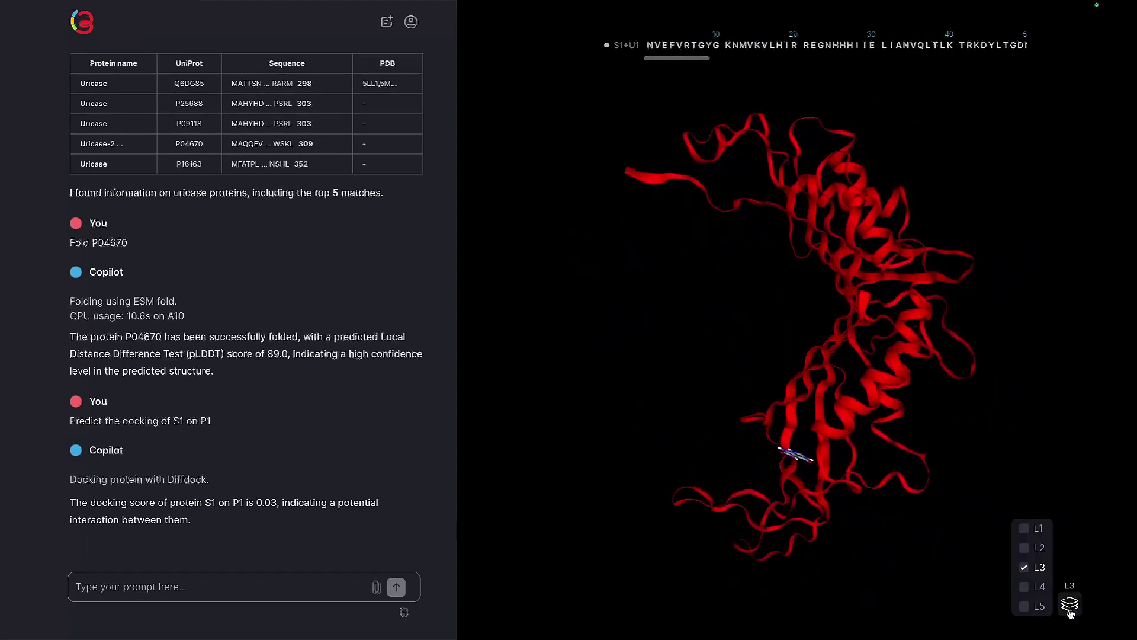
pyautogui.click(1032, 611)
# Compare S1+U1 with S1+P1 in a property table showing TM-score 0.95.
pyautogui.click(222, 586)
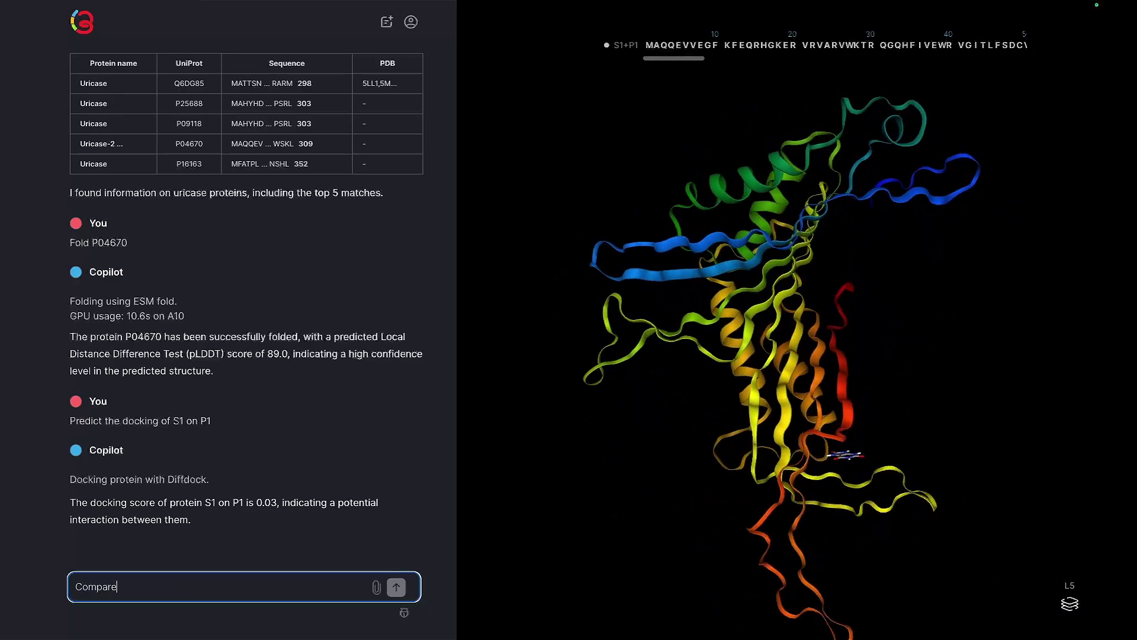
pyautogui.write('Compare S1+U1 and S1+P1')
pyautogui.press('Return')
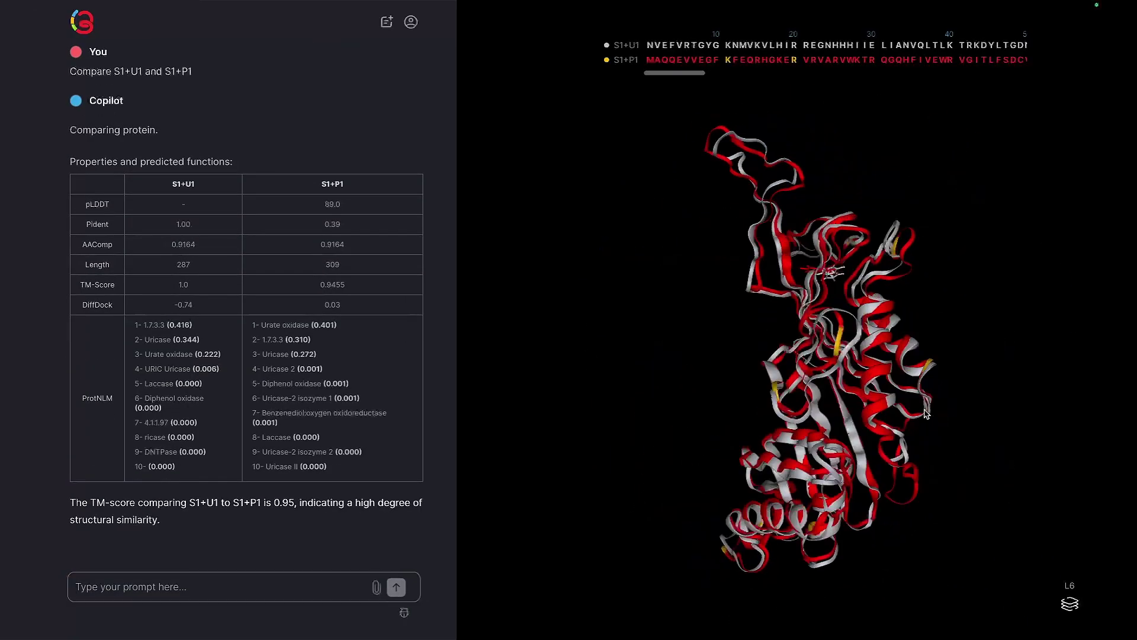
pyautogui.moveTo(826, 400)
pyautogui.mouseDown()
pyautogui.moveTo(781, 334)
pyautogui.moveTo(836, 454)
pyautogui.mouseUp()
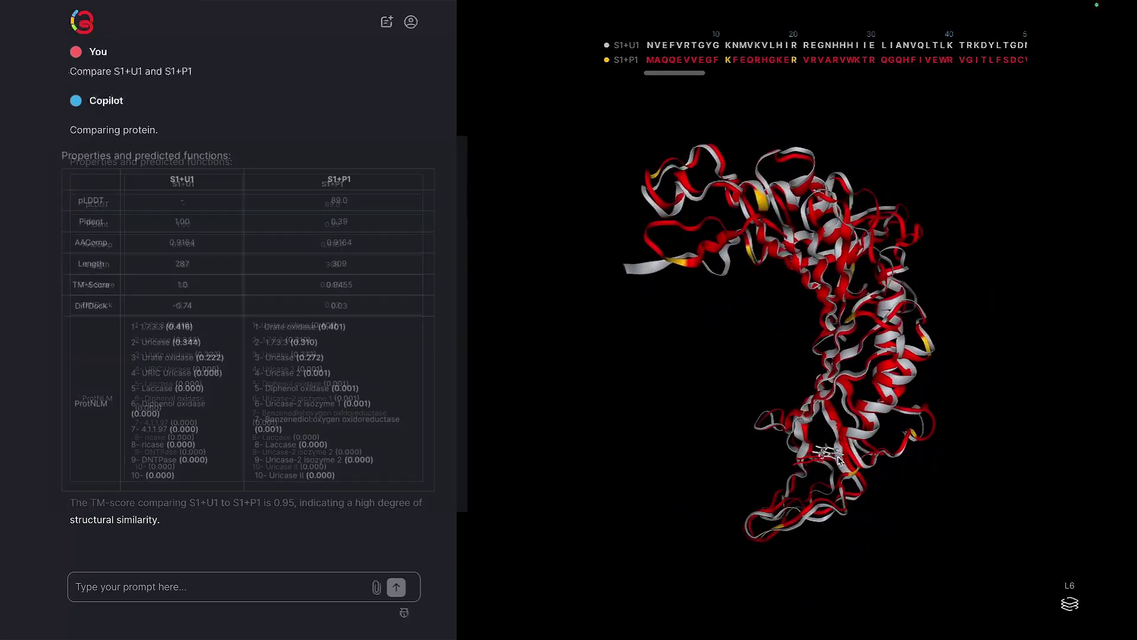